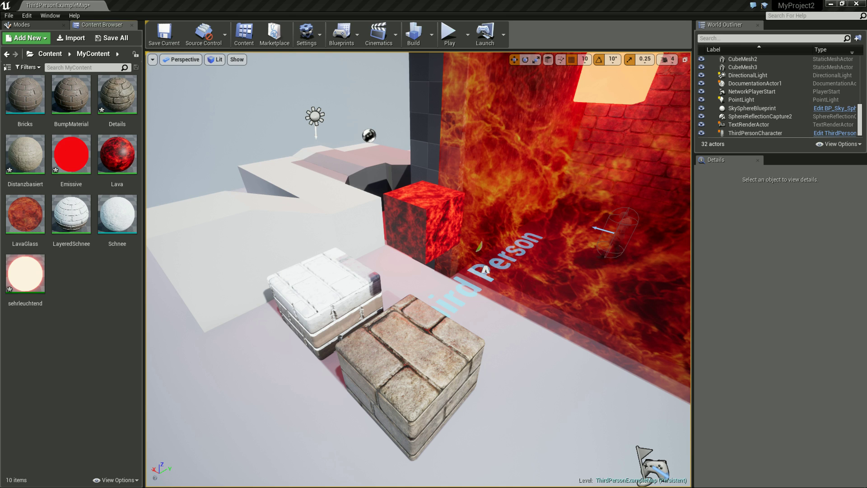
# - Bring up the new-asset context menu from an empty area of the MyContent folder
pyautogui.rightClick(77, 273)
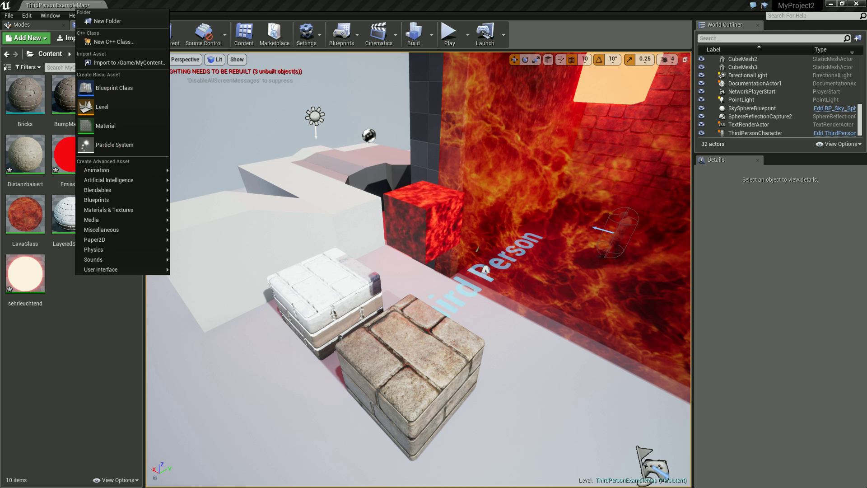
# - Create a new Material asset named Fresnel in MyContent
pyautogui.click(108, 125)
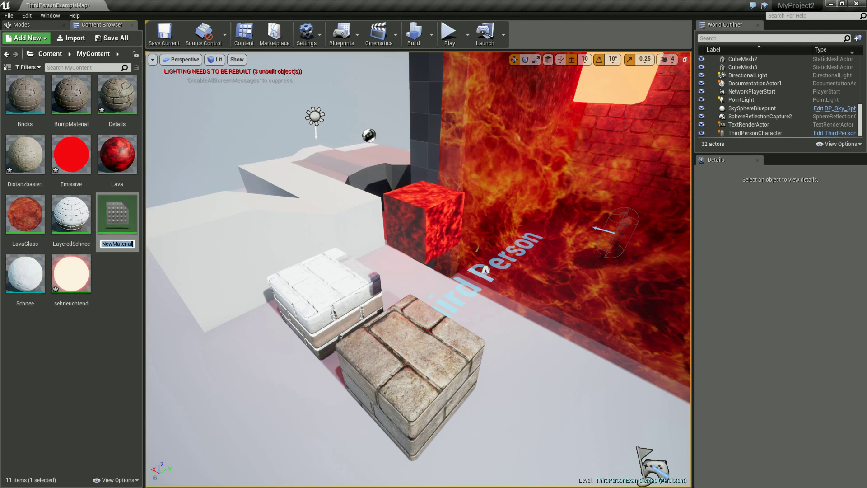
pyautogui.write('Fresnel')
pyautogui.press('Return')
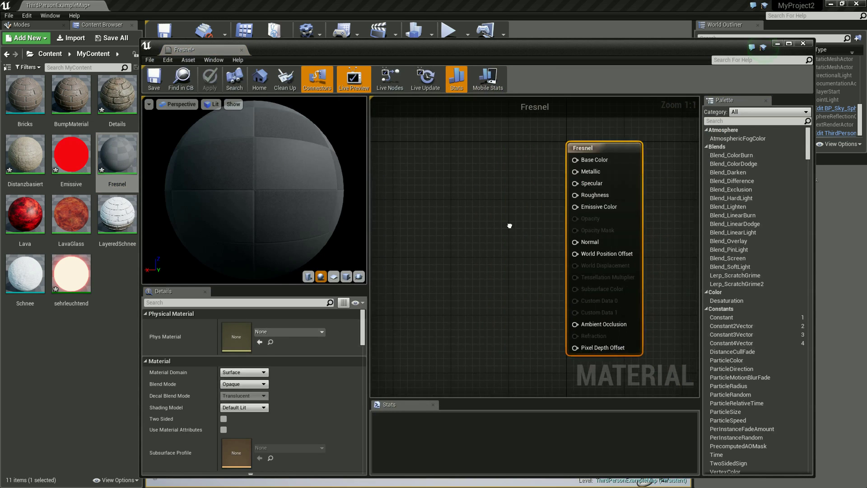
# - Zoom the material graph out and filter the Palette with the search term 'fres'
pyautogui.scroll(-1, 532, 221)
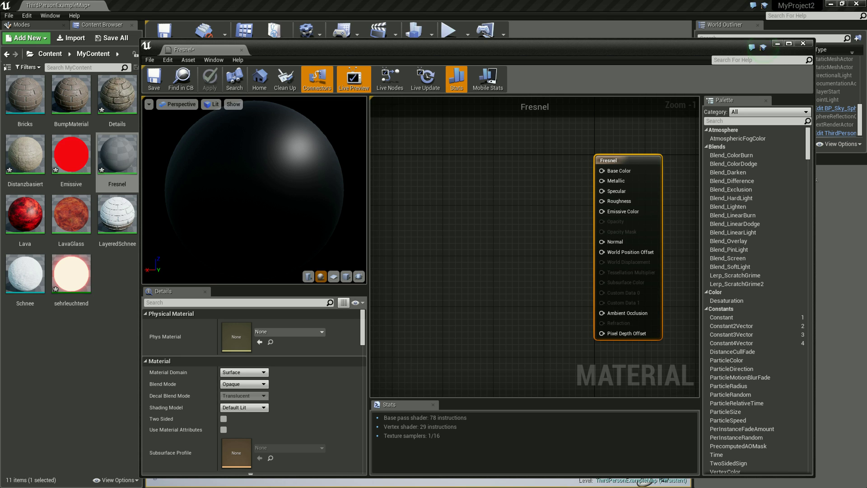
pyautogui.click(762, 47)
pyautogui.write('fres')
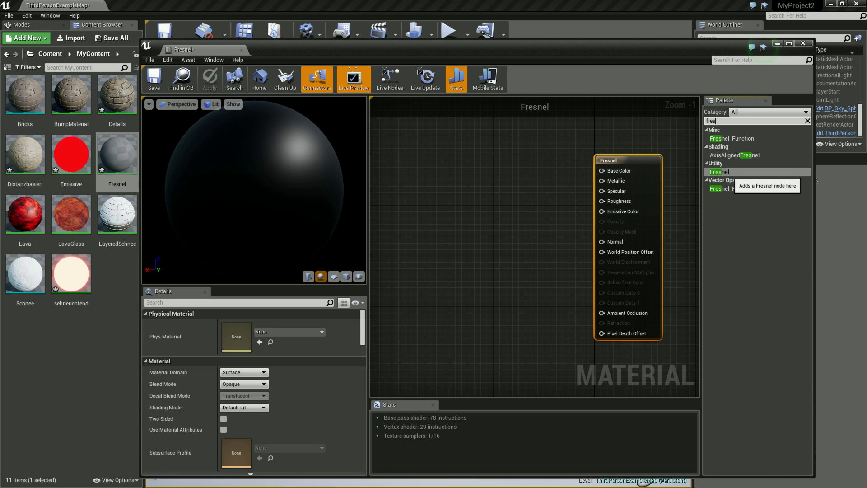
# - Place a Fresnel expression node left of the main material node and fine-tune its position
pyautogui.moveTo(723, 172); pyautogui.dragTo(493, 187)
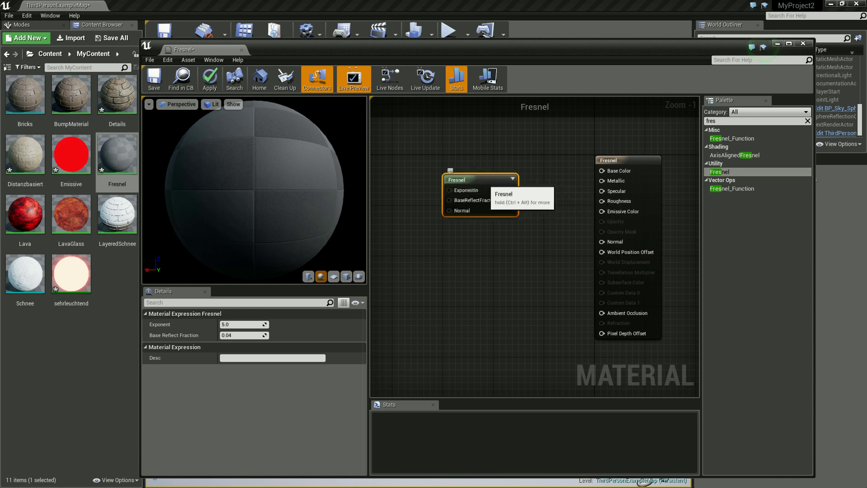
pyautogui.moveTo(502, 254); pyautogui.dragTo(528, 264, button='right')
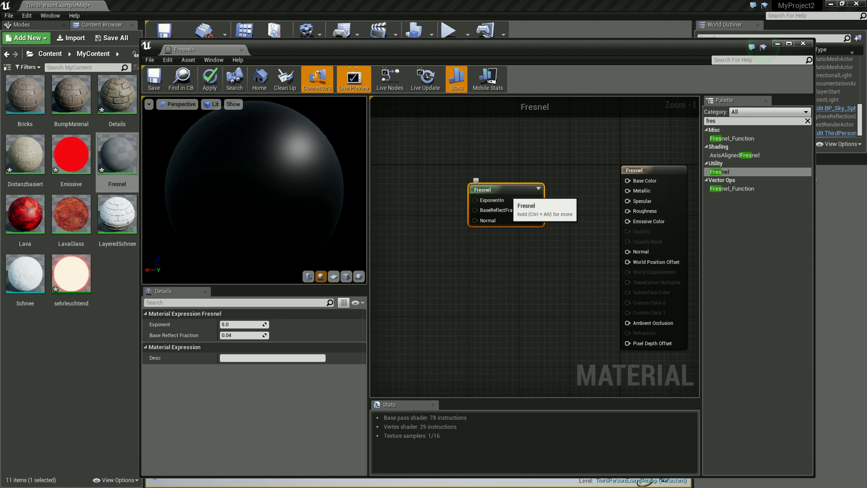
pyautogui.moveTo(496, 189); pyautogui.dragTo(458, 228)
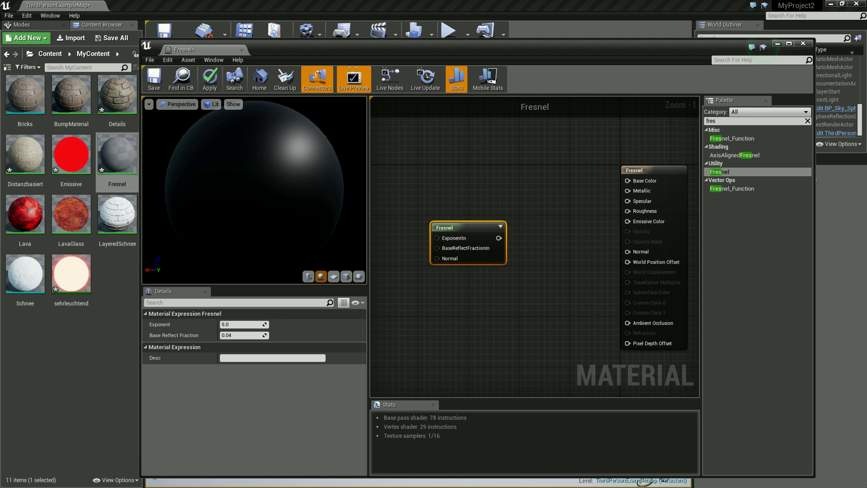
pyautogui.moveTo(458, 228); pyautogui.dragTo(478, 234)
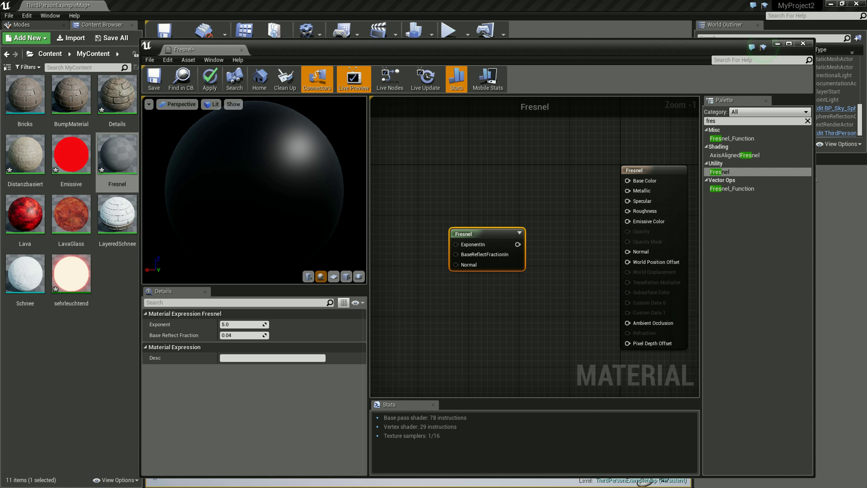
pyautogui.click(763, 48)
pyautogui.click(763, 47)
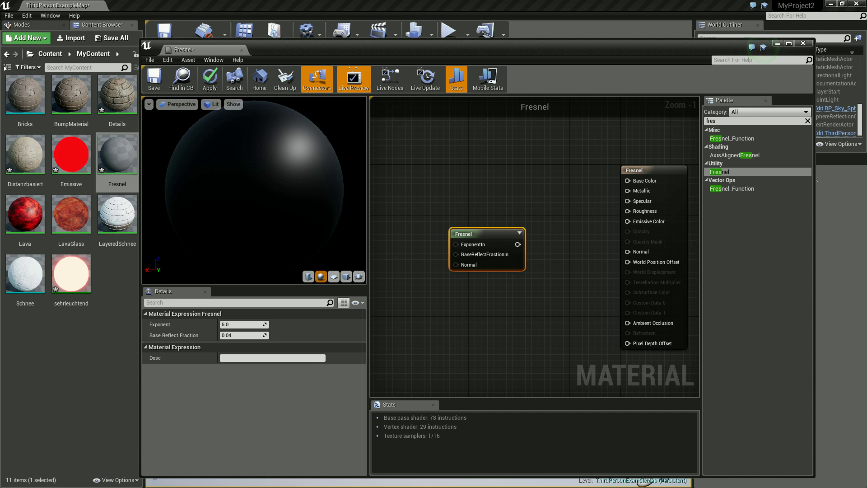
pyautogui.moveTo(435, 298); pyautogui.dragTo(450, 295, button='right')
pyautogui.click(763, 48)
pyautogui.moveTo(476, 230); pyautogui.dragTo(483, 224)
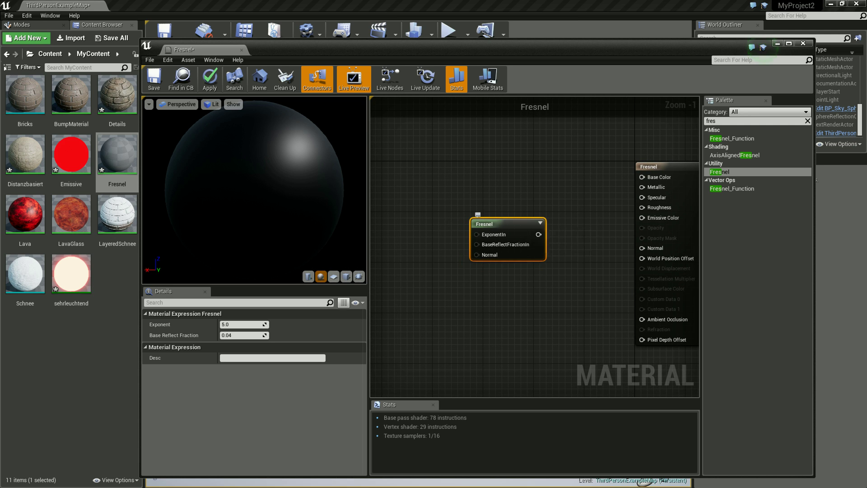
pyautogui.click(763, 48)
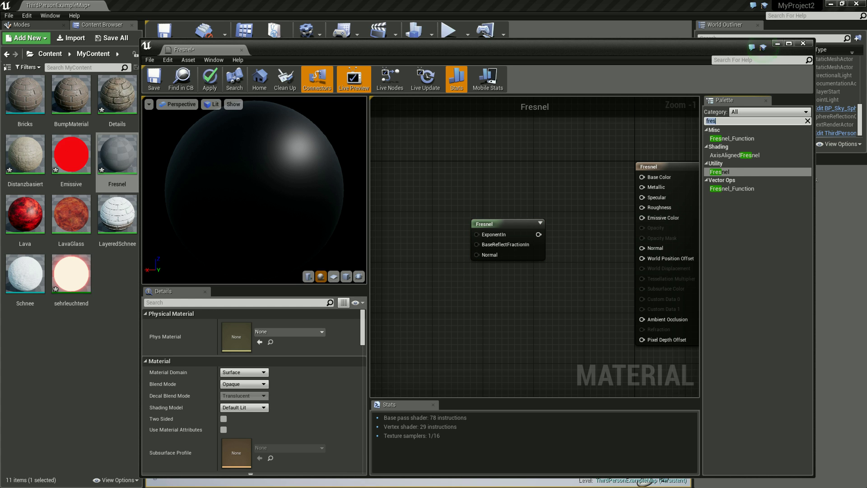
# - Add a Constant node and wire it into the Fresnel node's ExponentIn input
pyautogui.write('const')
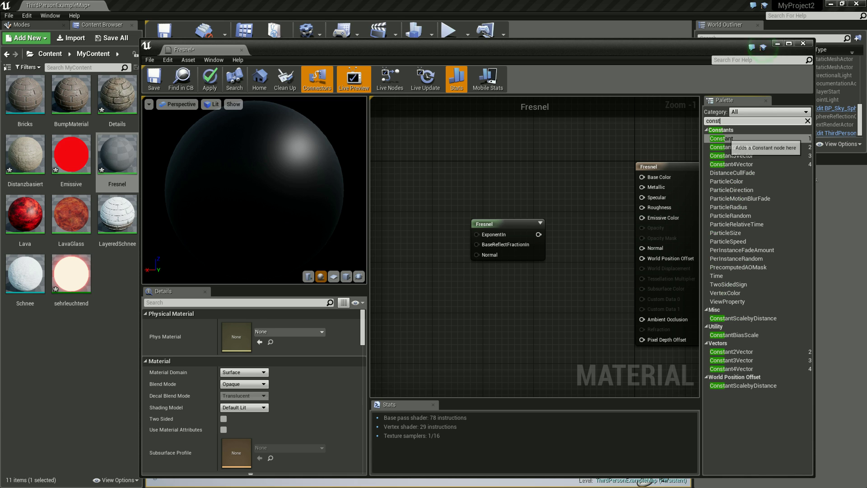
pyautogui.moveTo(721, 138); pyautogui.dragTo(424, 251)
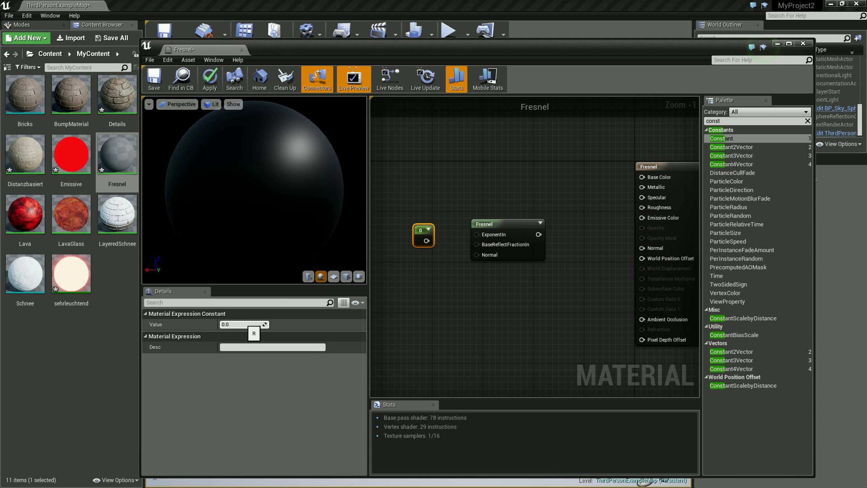
pyautogui.moveTo(426, 240); pyautogui.dragTo(476, 234)
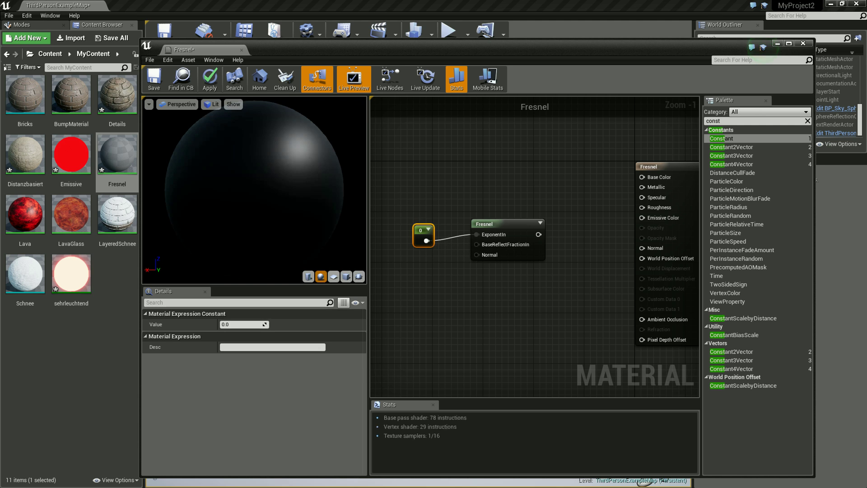
# - Convert the constant to a scalar parameter named FresnelExp with default value 1.0
pyautogui.rightClick(420, 234)
pyautogui.click(453, 238)
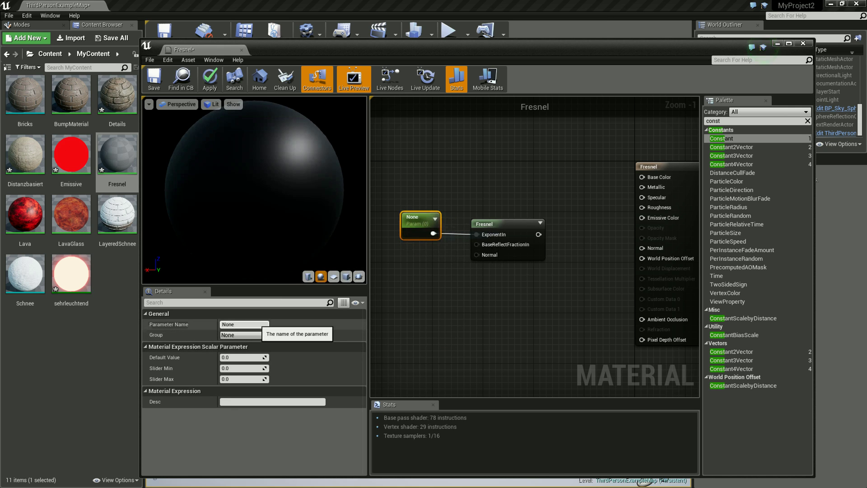
pyautogui.click(253, 324)
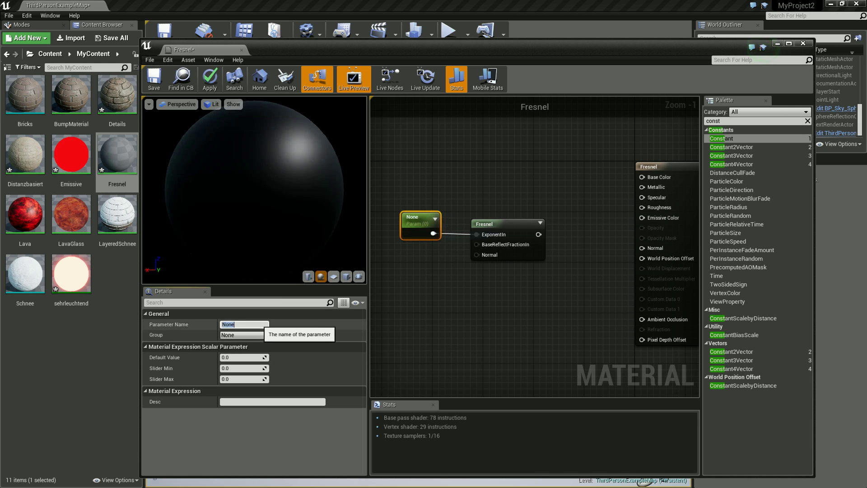
pyautogui.write('FresnelExp')
pyautogui.press('Return')
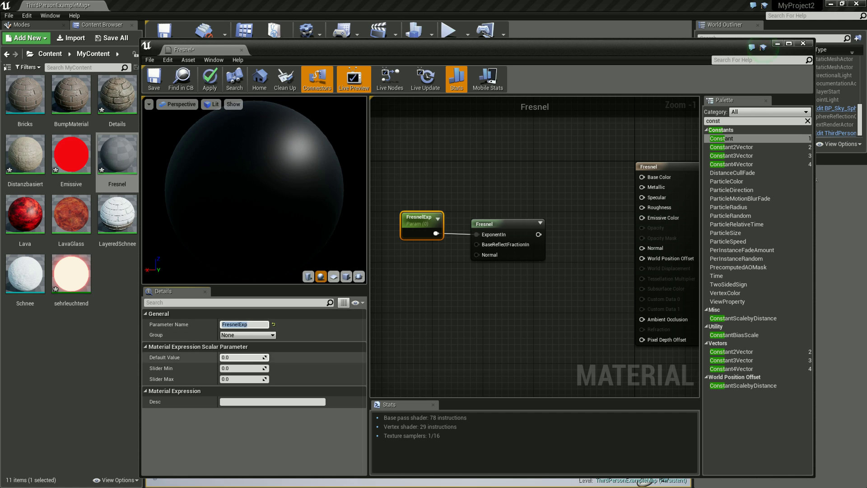
pyautogui.click(244, 357)
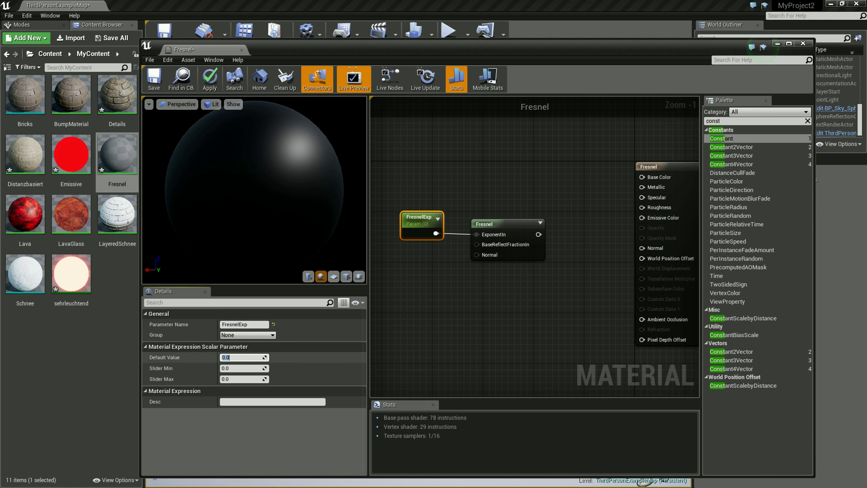
pyautogui.write('1')
pyautogui.press('Return')
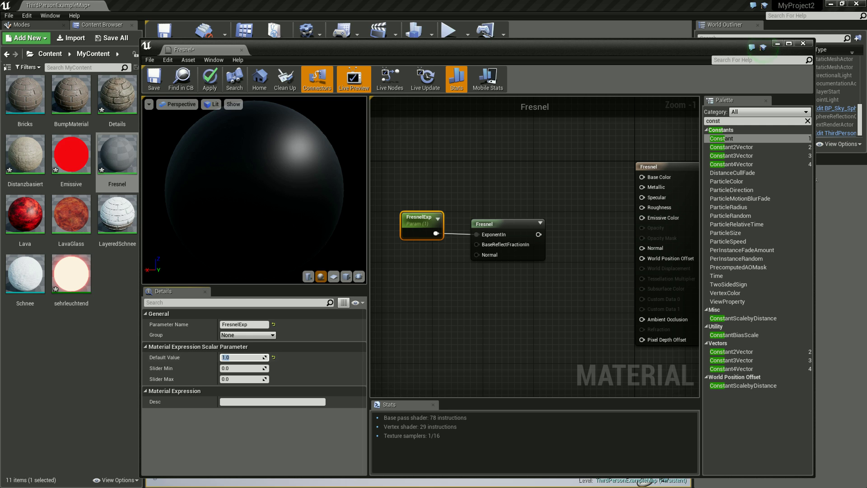
pyautogui.click(581, 217)
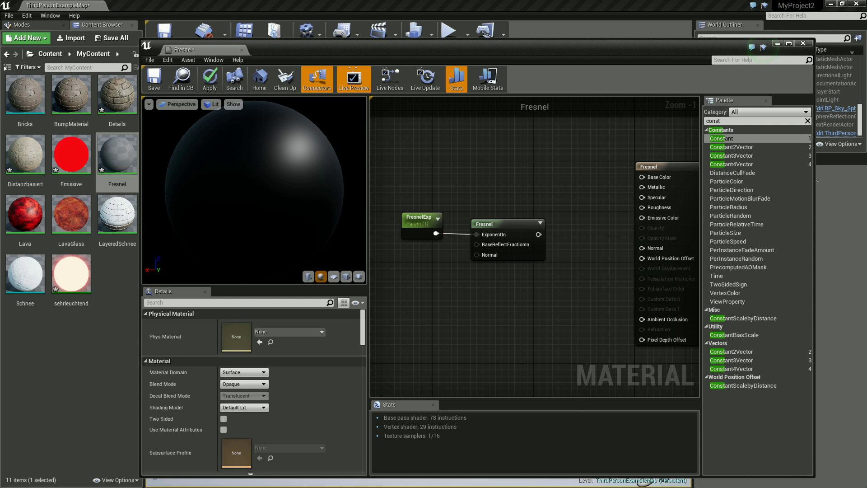
# - Insert a Multiply node between the Fresnel output and Emissive Color
pyautogui.rightClick(581, 217)
pyautogui.write('mult')
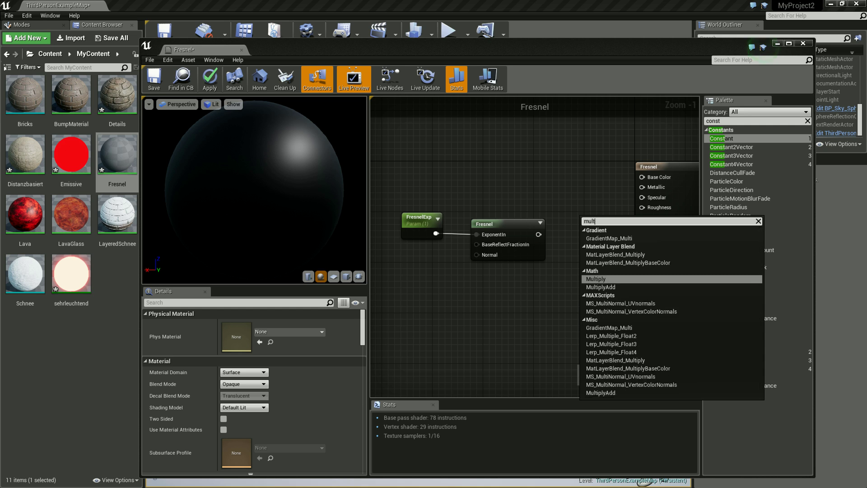
pyautogui.press('Return')
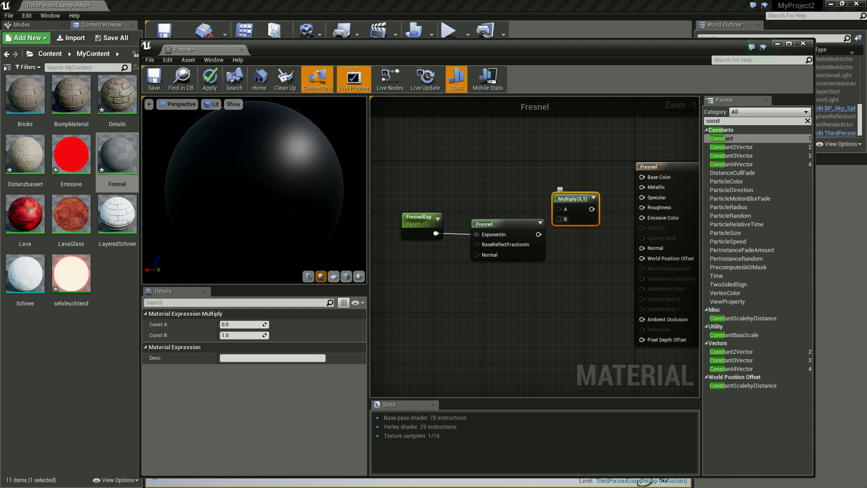
pyautogui.moveTo(538, 234); pyautogui.dragTo(565, 220)
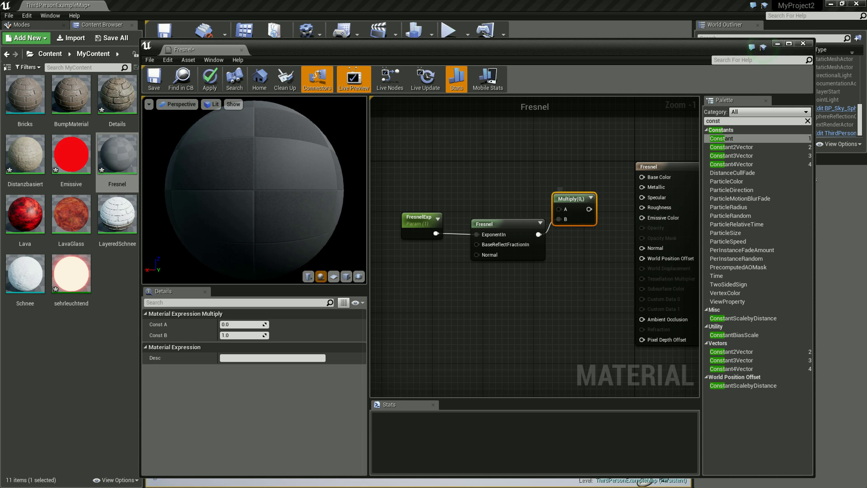
pyautogui.moveTo(589, 209); pyautogui.dragTo(654, 224)
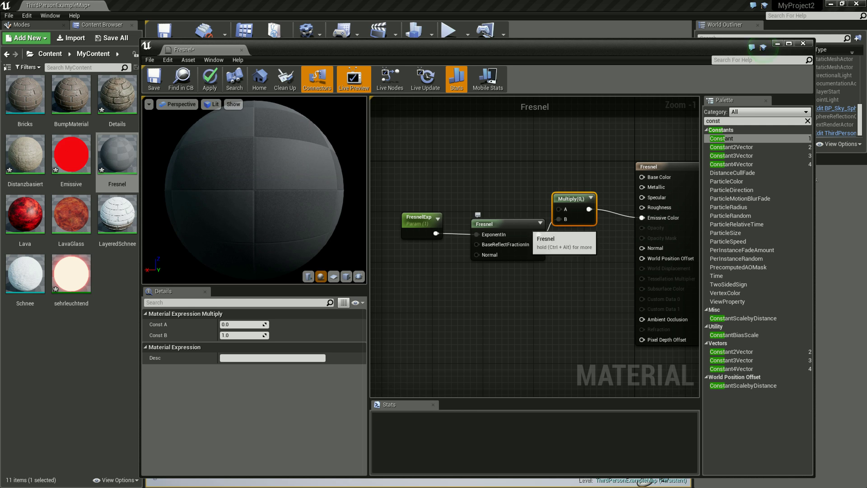
# - Shift the FresnelExp and Fresnel nodes down-left and add a Constant3Vector node
pyautogui.moveTo(486, 224); pyautogui.dragTo(460, 236)
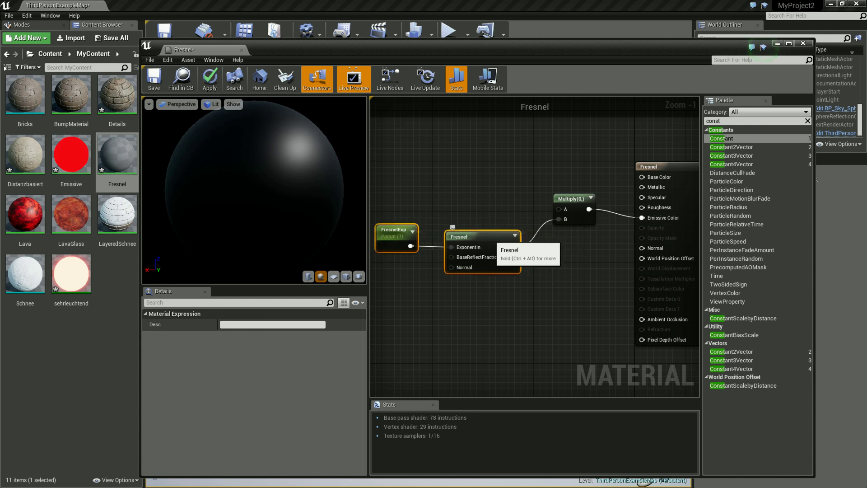
pyautogui.click(496, 307)
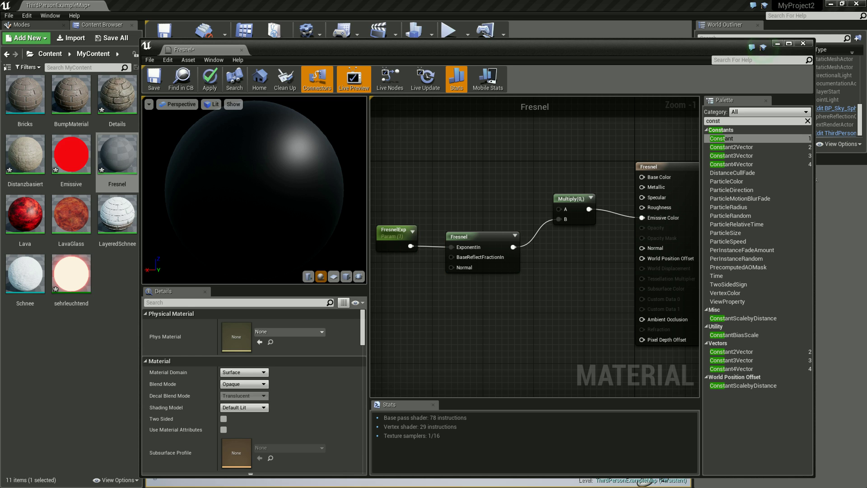
pyautogui.moveTo(732, 156)
pyautogui.mouseDown()
pyautogui.moveTo(533, 189)
pyautogui.moveTo(474, 170)
pyautogui.mouseUp()
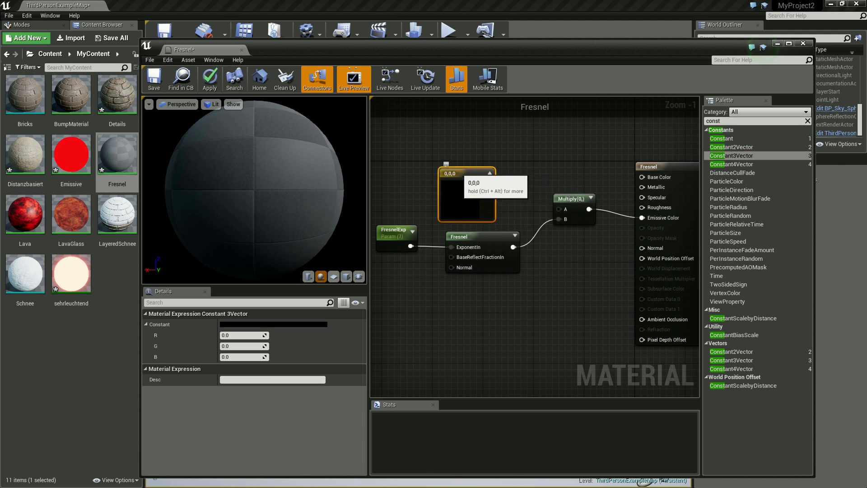
# - Duplicate the Constant3Vector, wire one copy into Multiply and set its G to 1 for green
pyautogui.hotkey('ctrl', 'w')
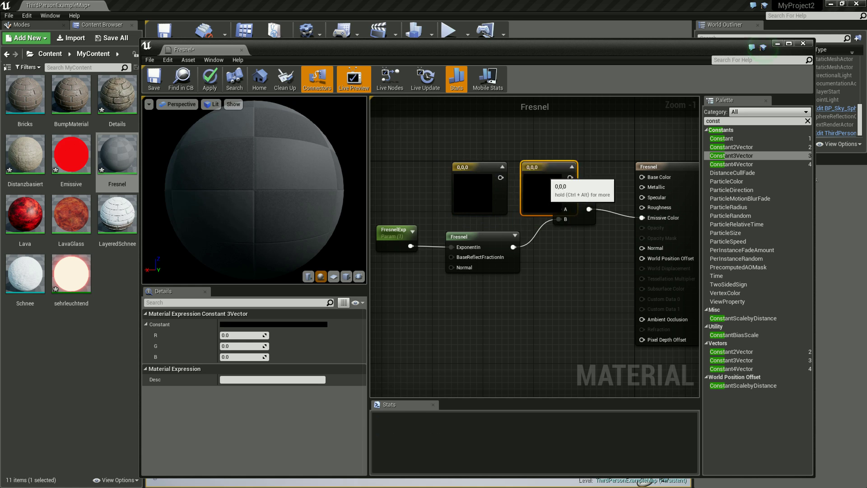
pyautogui.moveTo(545, 183); pyautogui.dragTo(571, 122)
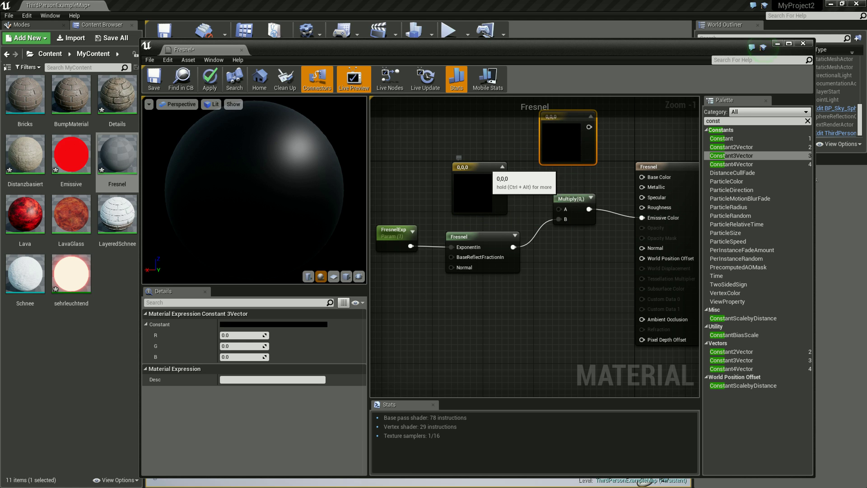
pyautogui.moveTo(459, 157); pyautogui.dragTo(458, 164)
pyautogui.moveTo(500, 183); pyautogui.dragTo(560, 209)
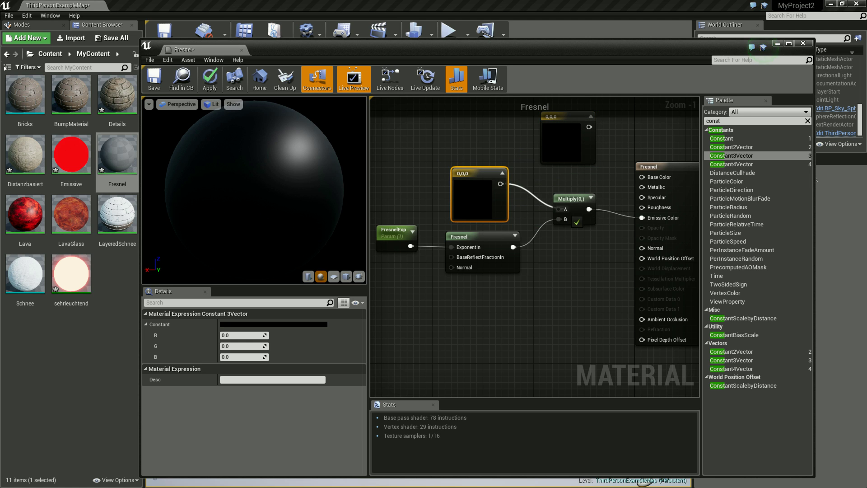
pyautogui.click(242, 346)
pyautogui.write('1')
pyautogui.press('Return')
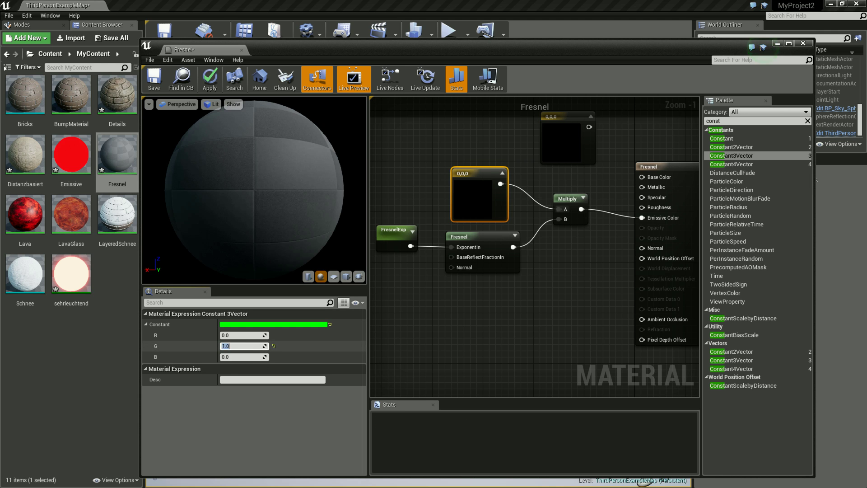
pyautogui.press('Escape')
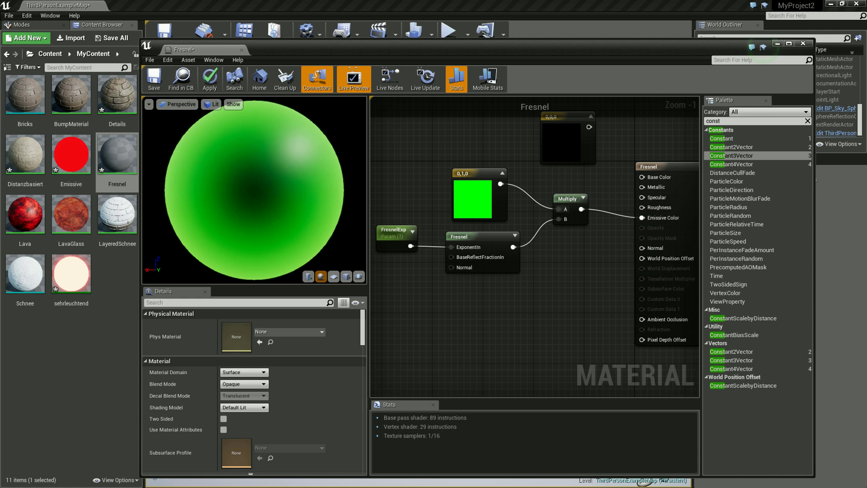
pyautogui.click(546, 109)
# - Connect the black 0,0,0 Constant3Vector to Base Color and select the FresnelExp node
pyautogui.moveTo(547, 109); pyautogui.dragTo(546, 121)
pyautogui.moveTo(588, 139); pyautogui.dragTo(642, 177)
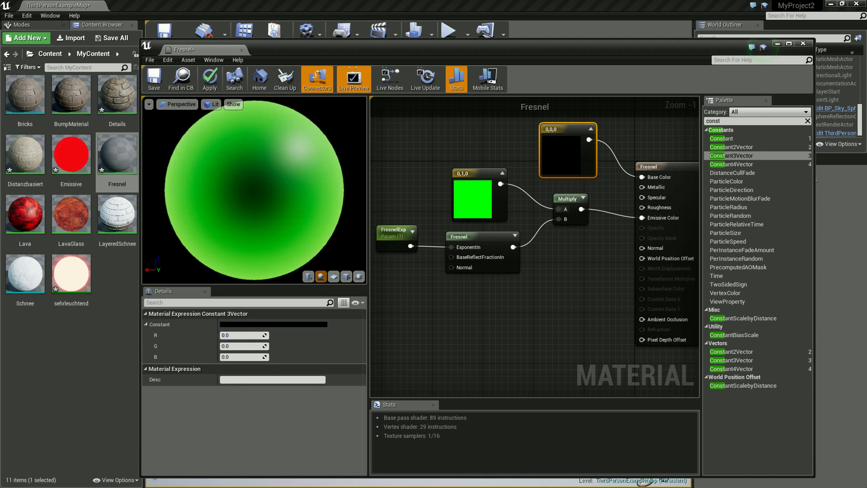
pyautogui.click(519, 190)
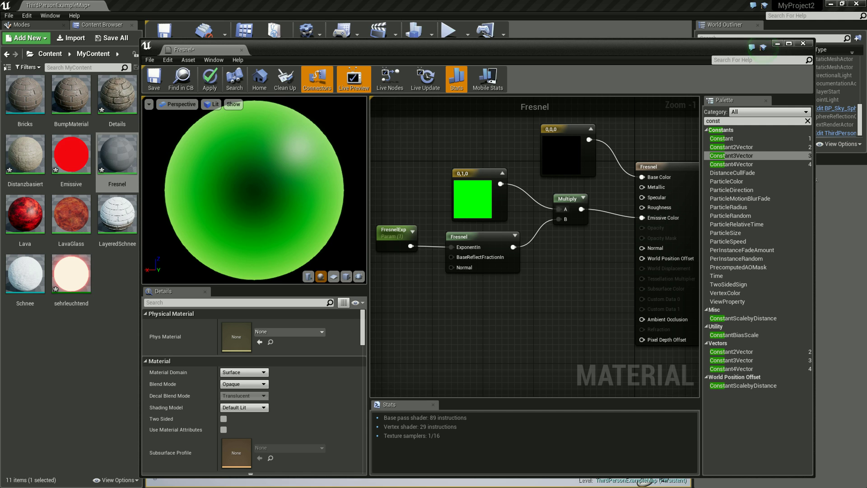
pyautogui.click(391, 235)
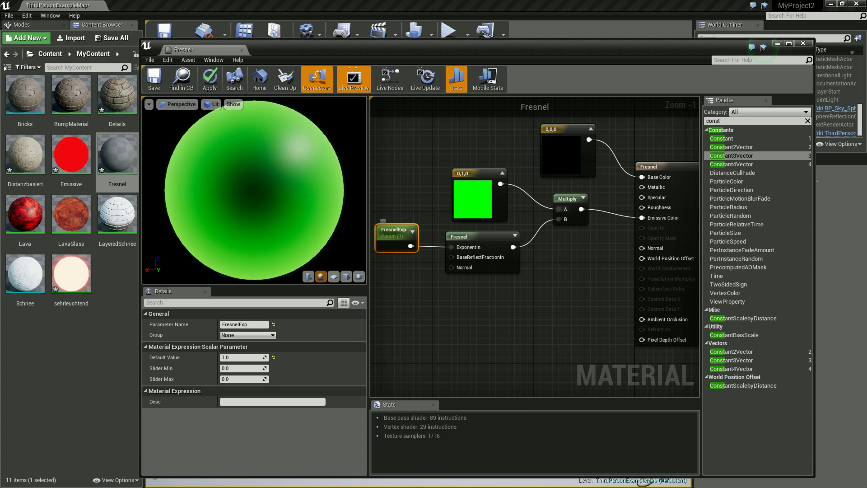
pyautogui.click(235, 357)
# - Try FresnelExp default values 0 and 80, then settle on 5
pyautogui.write('0')
pyautogui.press('Return')
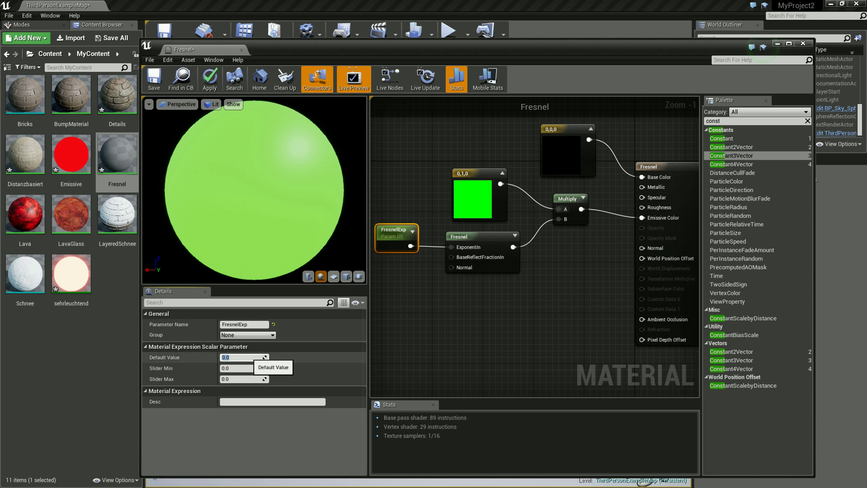
pyautogui.write('80')
pyautogui.press('Return')
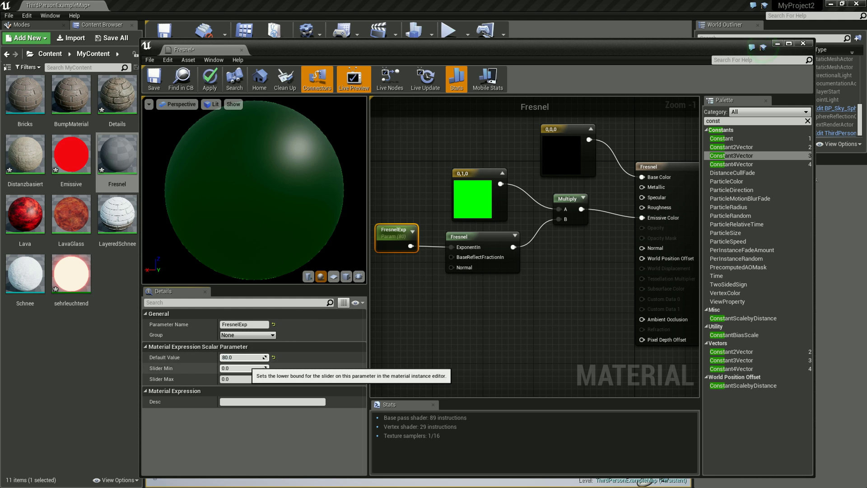
pyautogui.click(228, 357)
pyautogui.write('5')
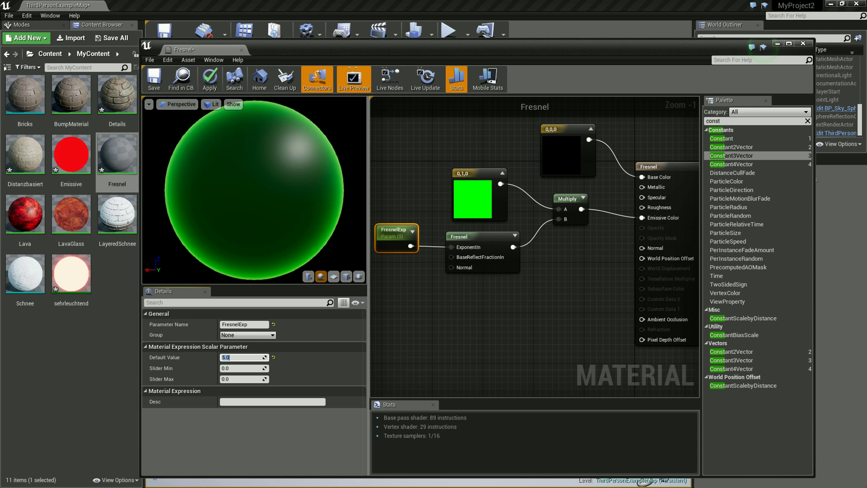
pyautogui.scroll(-3, 255, 190)
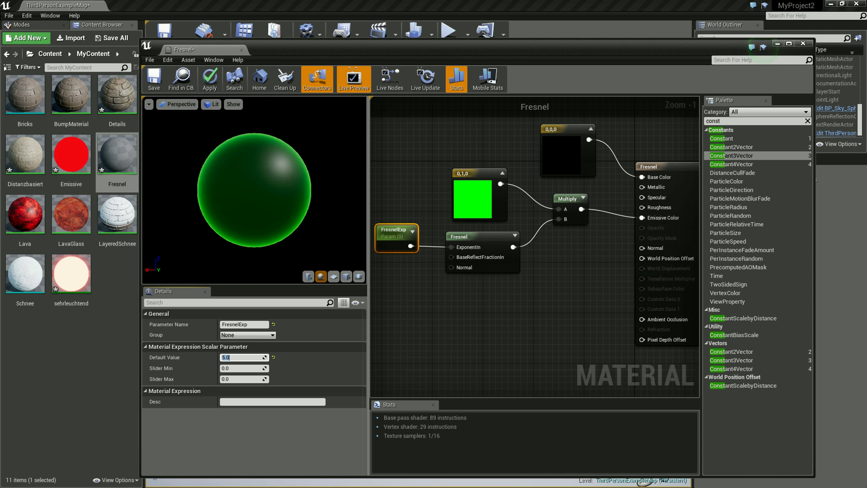
pyautogui.scroll(3, 254, 190)
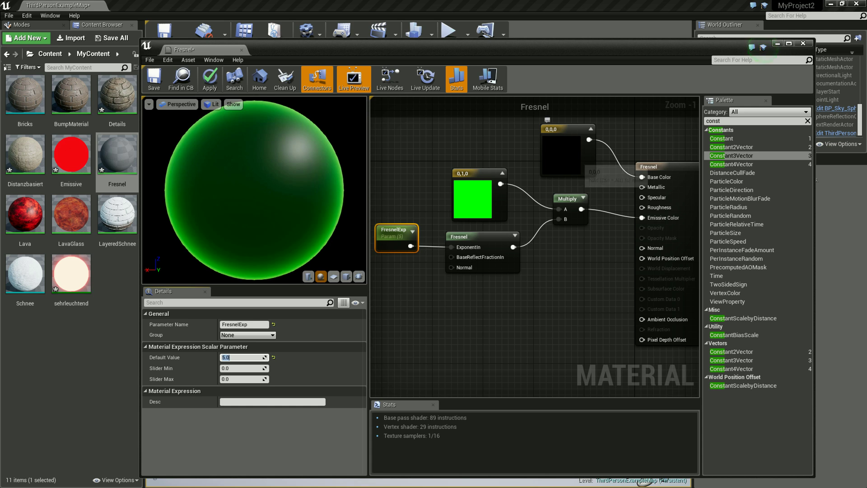
# - Enter 0.5 for R, G and B of the Base Color Constant3Vector
pyautogui.click(567, 151)
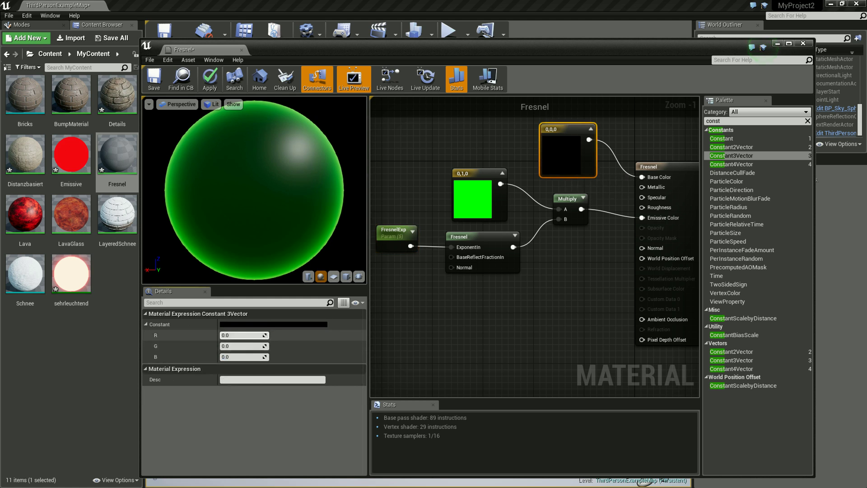
pyautogui.click(243, 335)
pyautogui.write('0')
pyautogui.press('Return')
pyautogui.click(243, 345)
pyautogui.write('0.5')
pyautogui.click(243, 357)
pyautogui.write('0')
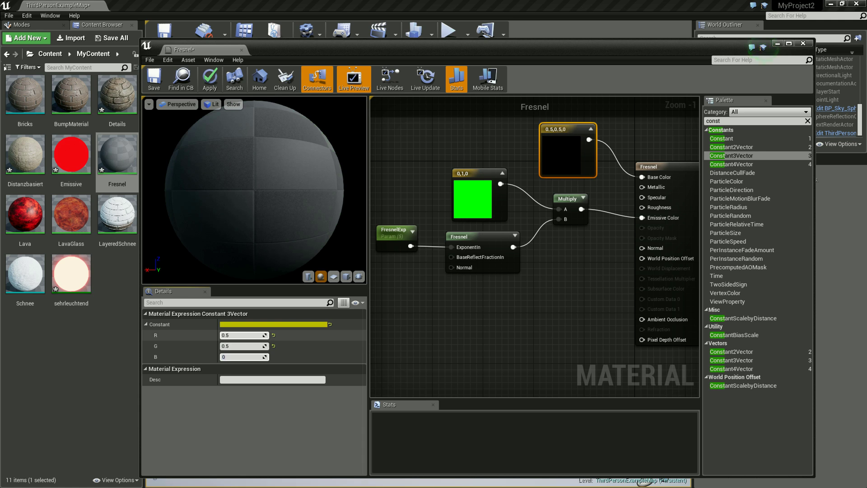
pyautogui.press('Return')
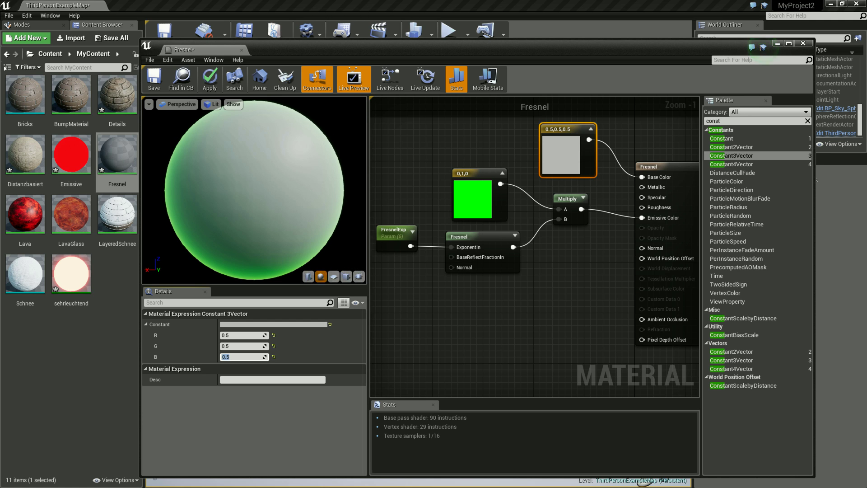
# - Switch the preview mesh from cylinder to a flat plane, then return the browser to the Content folder
pyautogui.click(308, 276)
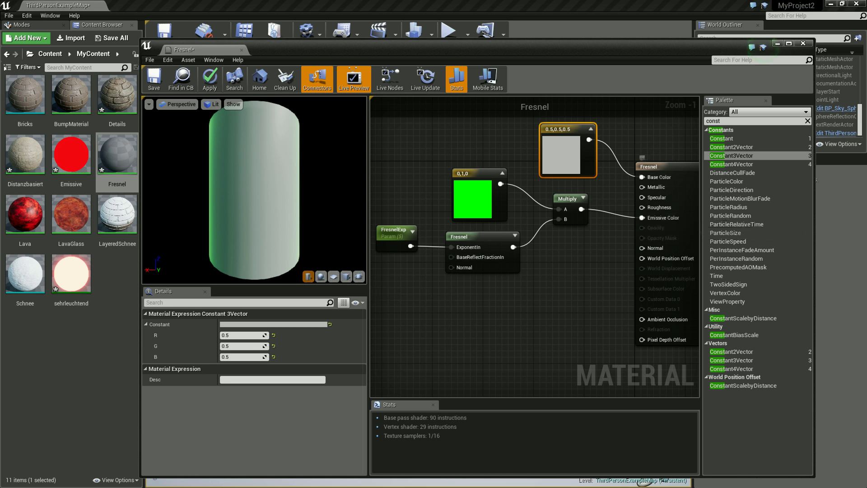
pyautogui.moveTo(562, 149); pyautogui.dragTo(556, 149)
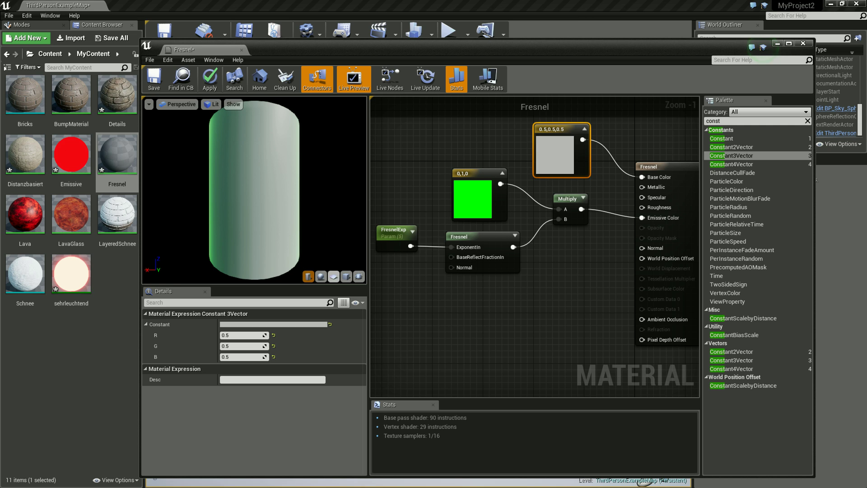
pyautogui.click(347, 277)
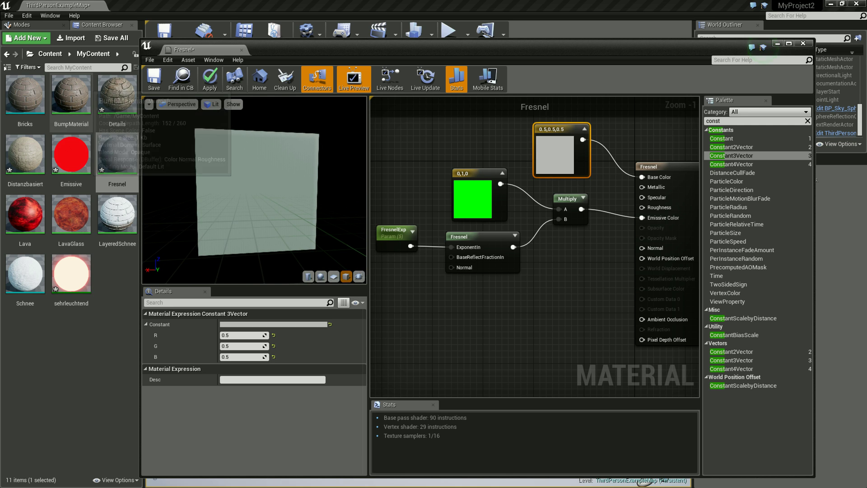
pyautogui.click(49, 54)
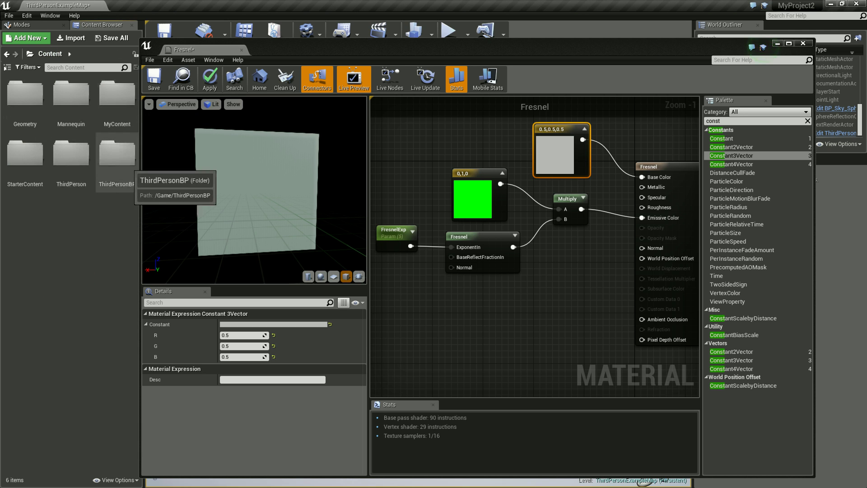
# - Add T_Brick_Hewn_Stone_N from StarterContent > Textures and wire its RGB into Normal, inspecting the bricks up close
pyautogui.doubleClick(24, 154)
pyautogui.doubleClick(25, 274)
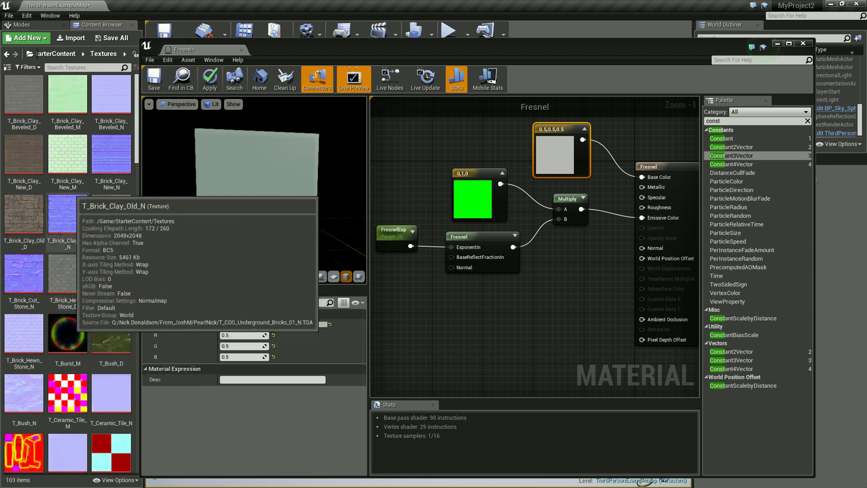
pyautogui.scroll(-3, 97, 311)
pyautogui.moveTo(23, 246); pyautogui.dragTo(468, 315)
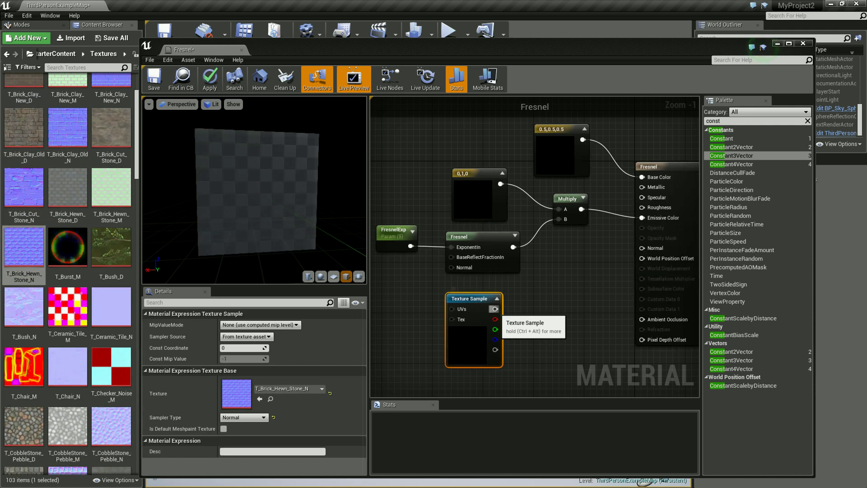
pyautogui.moveTo(494, 309); pyautogui.dragTo(642, 248)
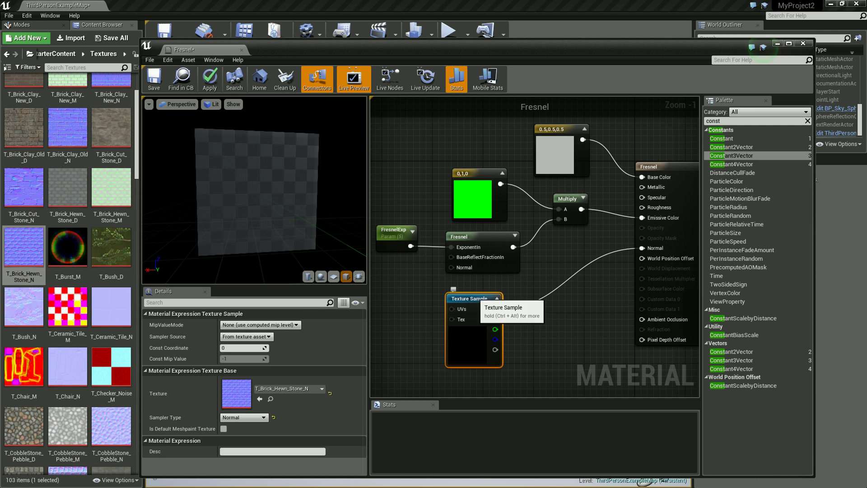
pyautogui.moveTo(452, 293); pyautogui.dragTo(476, 289)
pyautogui.moveTo(255, 190); pyautogui.dragTo(244, 194)
pyautogui.moveTo(244, 194); pyautogui.dragTo(244, 181, button='right')
pyautogui.moveTo(244, 190); pyautogui.dragTo(264, 167)
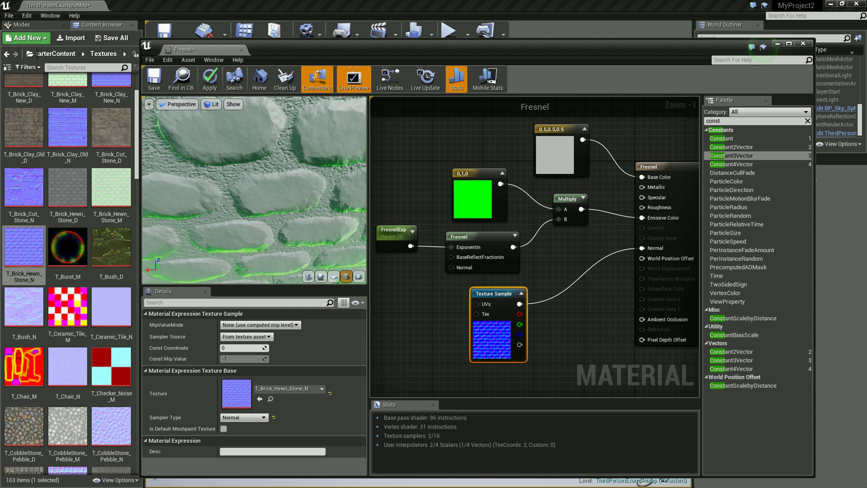
# - Reset the preview camera to frame the whole brick plane, select the grey constant, and reposition the editor window
pyautogui.click(763, 48)
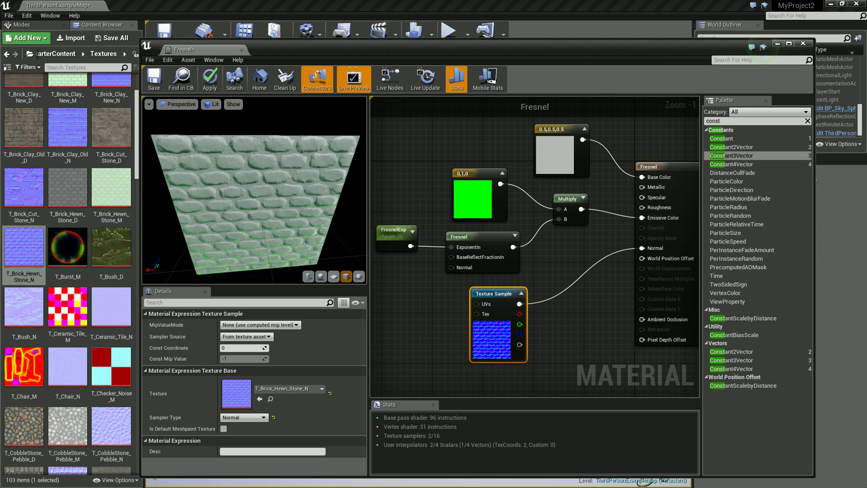
pyautogui.click(554, 154)
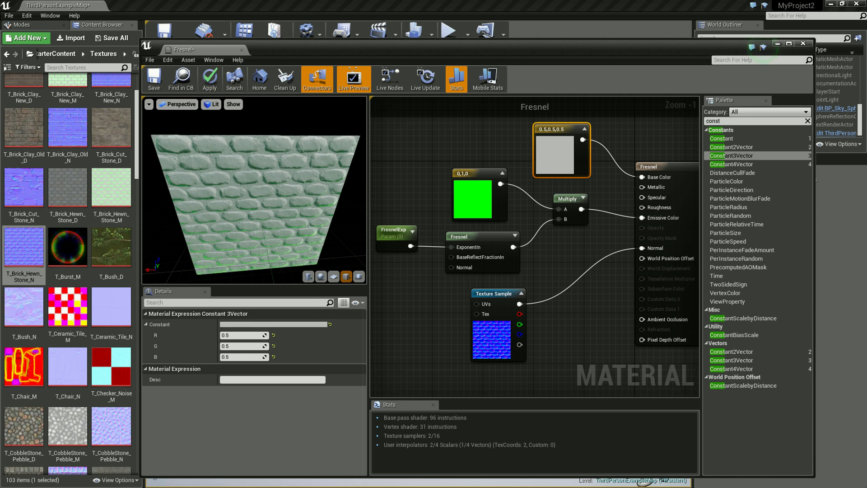
pyautogui.moveTo(280, 48); pyautogui.dragTo(257, 35)
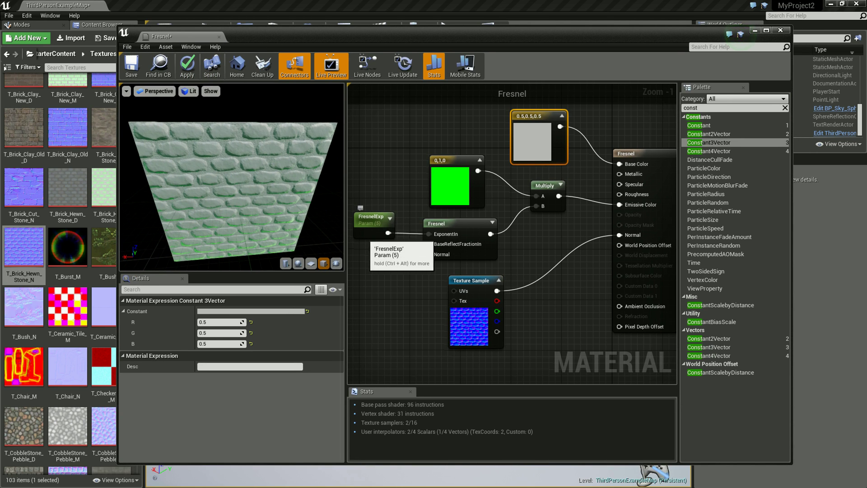